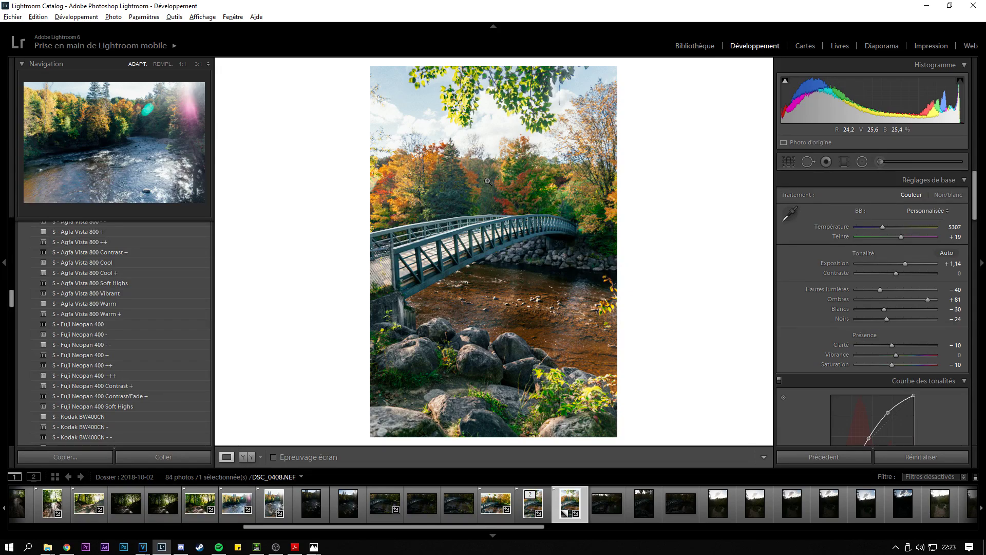
- Reset all develop settings on the bridge photo
{"action": "left_click", "coordinate": [902, 460]}
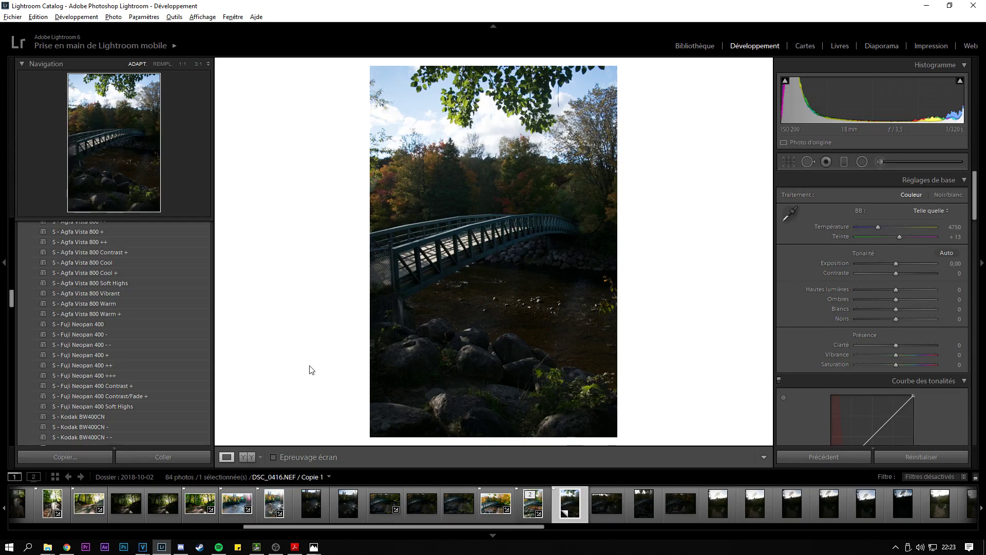
- Switch to Photos to compare the flower shots DSC_0175.NEF and DSC_0174.NEF, and close the viewer to return to Lightroom
{"action": "mouse_move", "coordinate": [313, 547]}
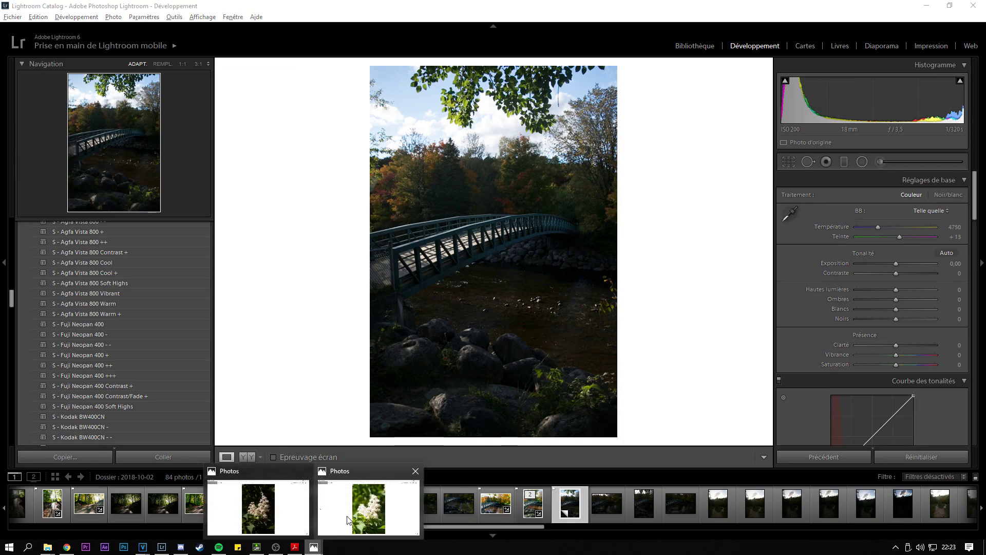
{"action": "left_click", "coordinate": [291, 517]}
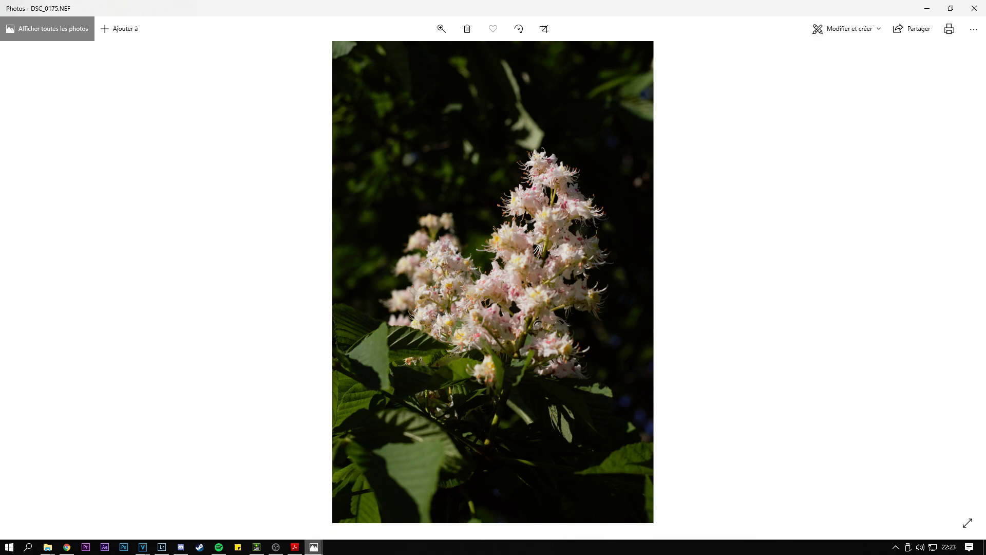
{"action": "mouse_move", "coordinate": [313, 547]}
{"action": "left_click", "coordinate": [364, 498]}
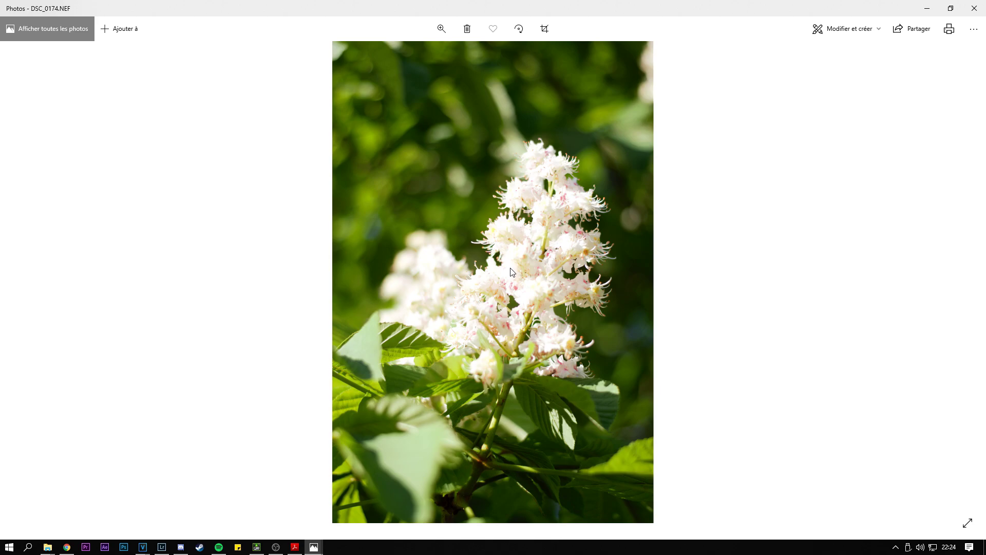
{"action": "key", "text": "Right"}
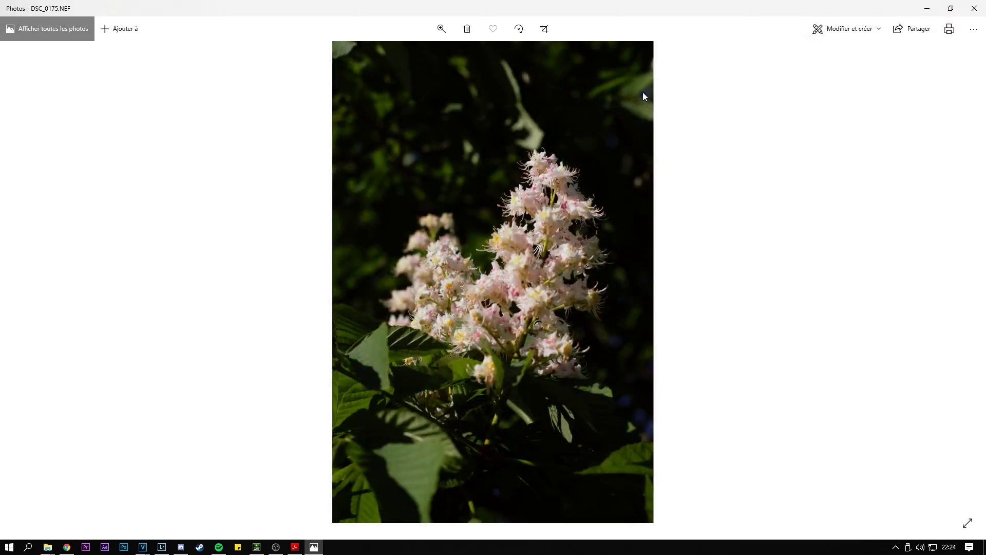
{"action": "left_click", "coordinate": [973, 6]}
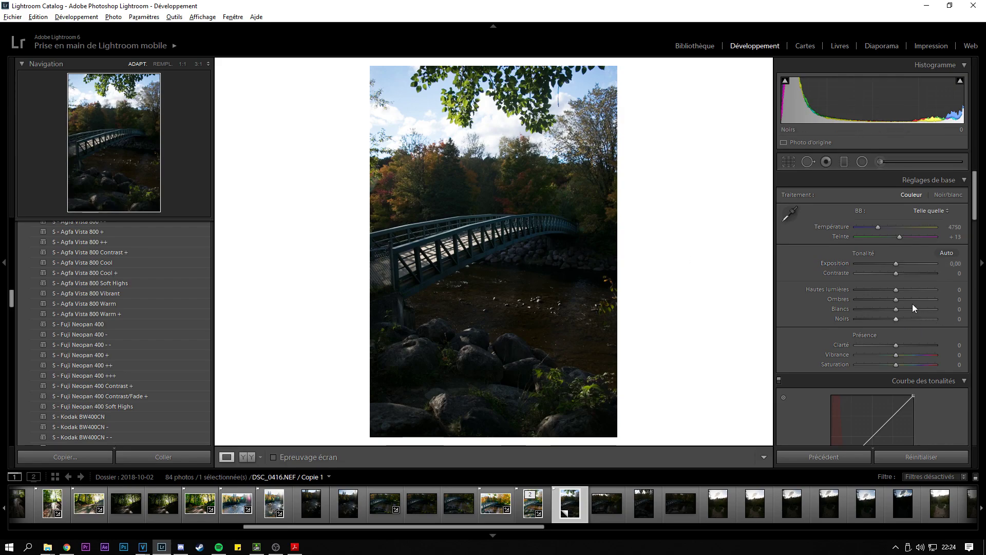
- Set the bridge photo's exposure to +1,88, its temperature to 5117 and its contrast to −27
{"action": "left_click_drag", "start_coordinate": [900, 259], "coordinate": [911, 261]}
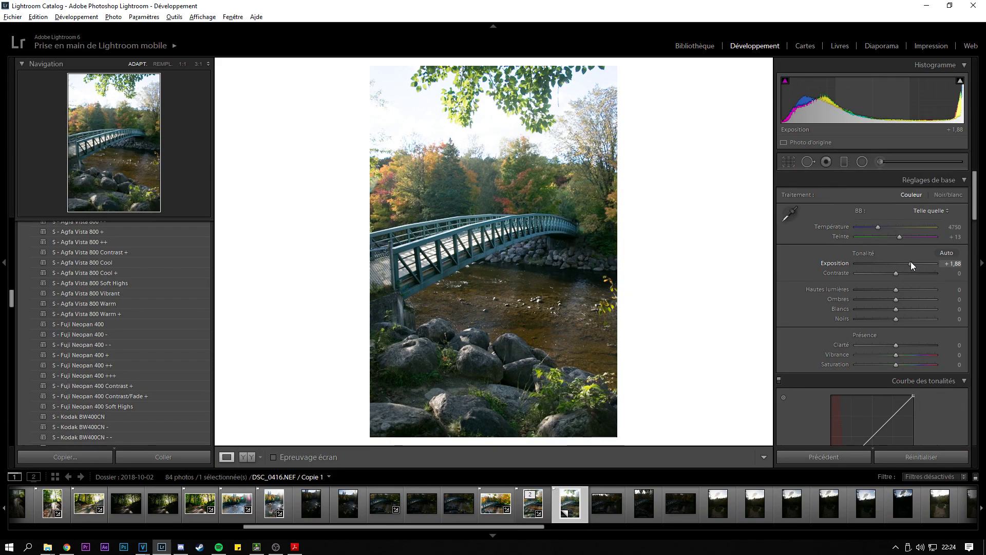
{"action": "mouse_move", "coordinate": [888, 228]}
{"action": "left_mouse_down"}
{"action": "mouse_move", "coordinate": [904, 226]}
{"action": "mouse_move", "coordinate": [881, 227]}
{"action": "left_mouse_up"}
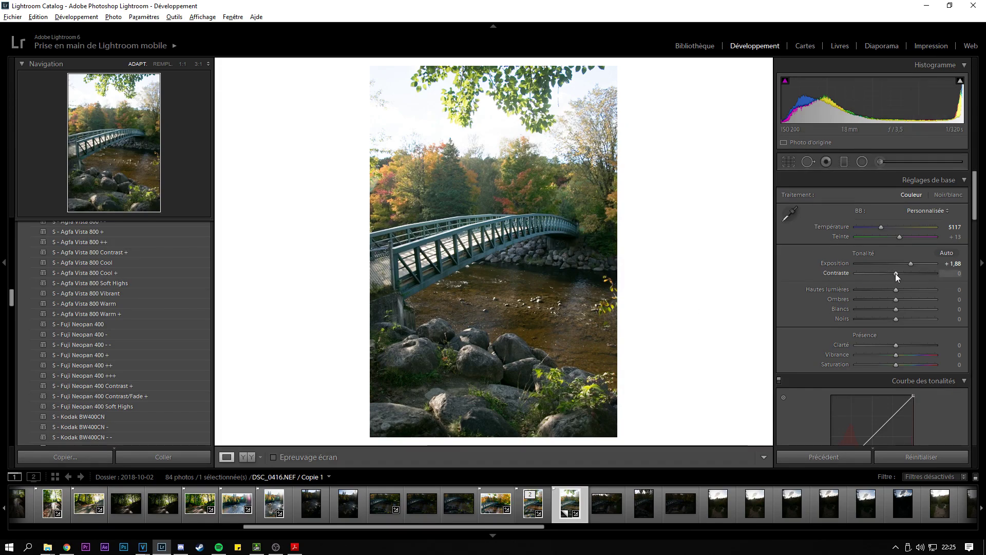
{"action": "mouse_move", "coordinate": [895, 274]}
{"action": "left_mouse_down"}
{"action": "mouse_move", "coordinate": [907, 271]}
{"action": "mouse_move", "coordinate": [884, 271]}
{"action": "left_mouse_up"}
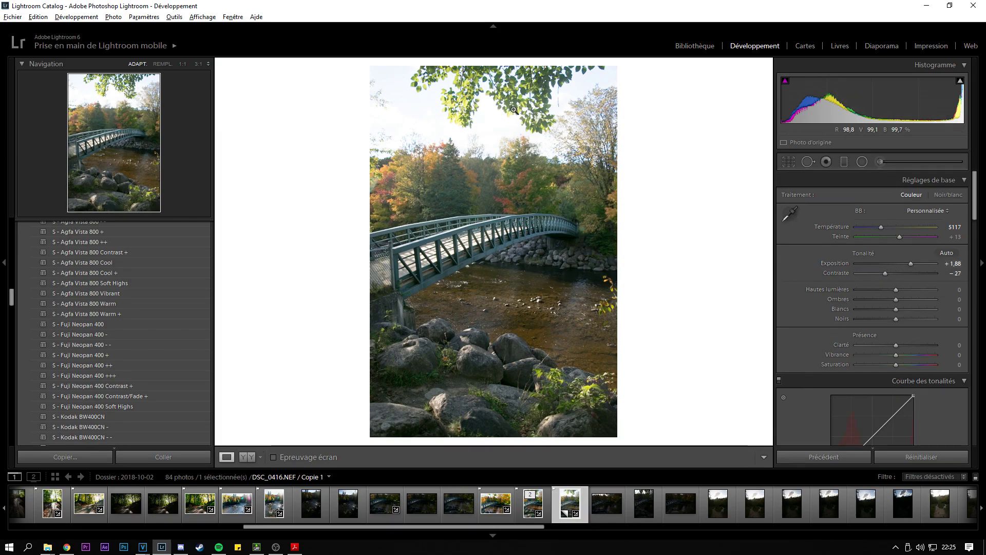
- Adjust the tonal ranges: highlights −78, shadows +57, blacks −71 and whites +45
{"action": "left_click_drag", "start_coordinate": [896, 289], "coordinate": [862, 292]}
{"action": "mouse_move", "coordinate": [871, 289]}
{"action": "left_mouse_down"}
{"action": "mouse_move", "coordinate": [938, 291]}
{"action": "mouse_move", "coordinate": [865, 283]}
{"action": "left_mouse_up"}
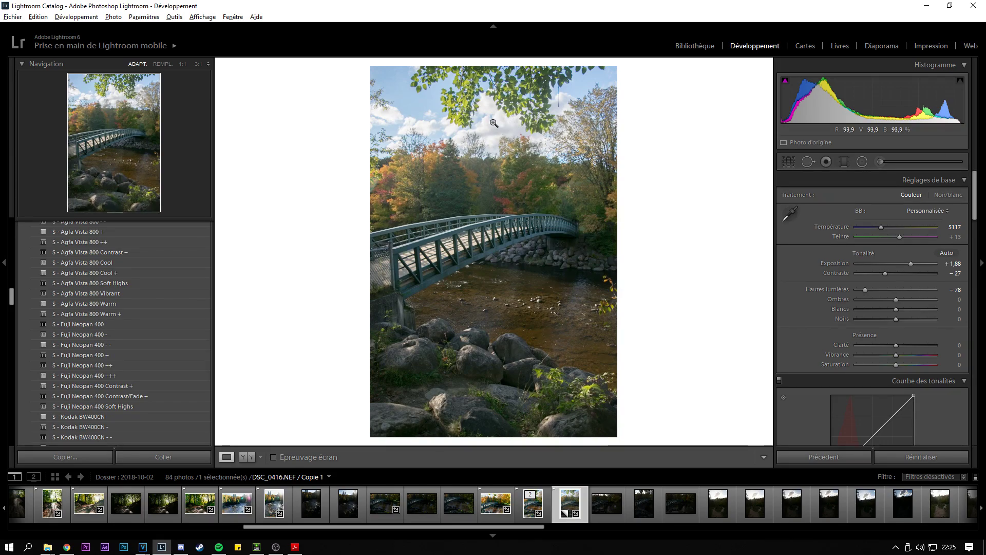
{"action": "left_click_drag", "start_coordinate": [878, 299], "coordinate": [918, 298]}
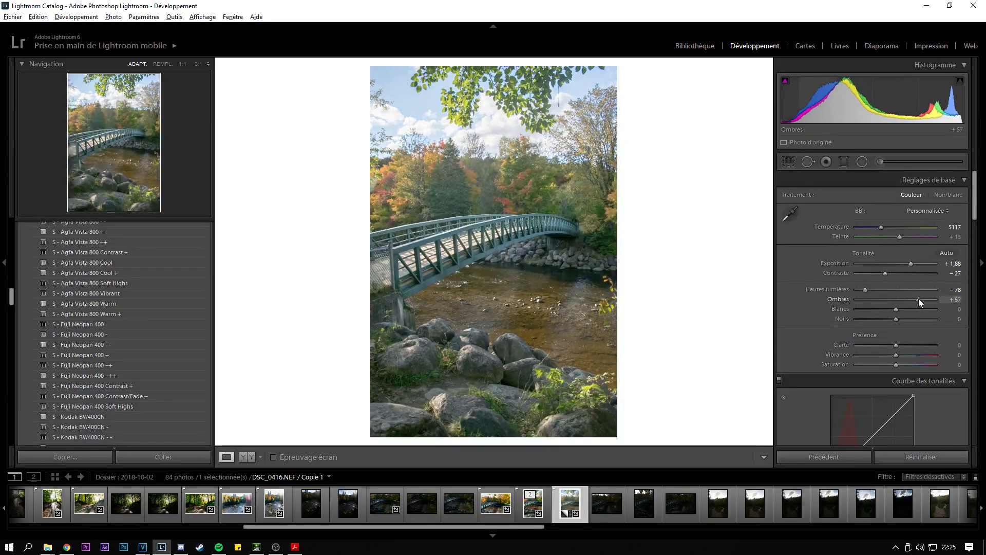
{"action": "left_click", "coordinate": [867, 319]}
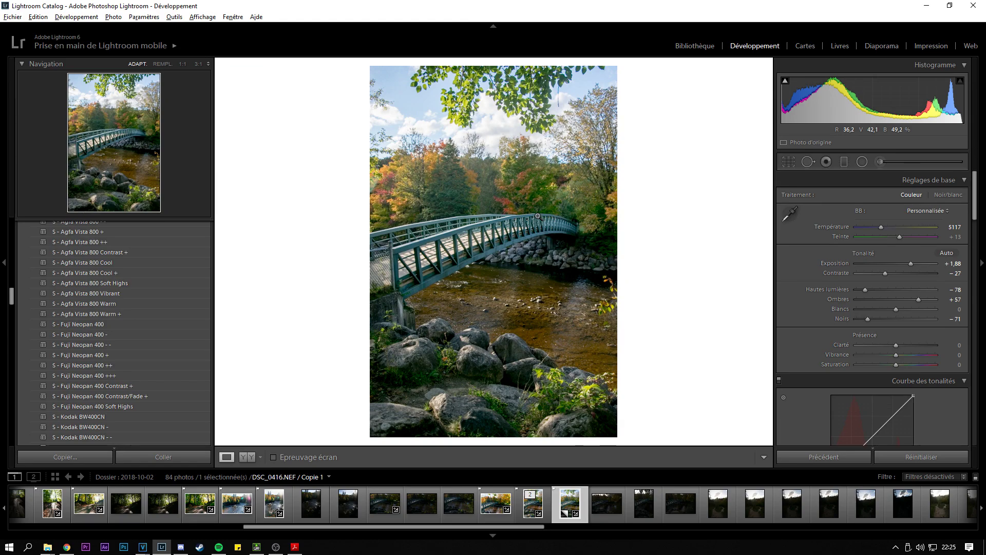
{"action": "left_click_drag", "start_coordinate": [881, 312], "coordinate": [913, 307]}
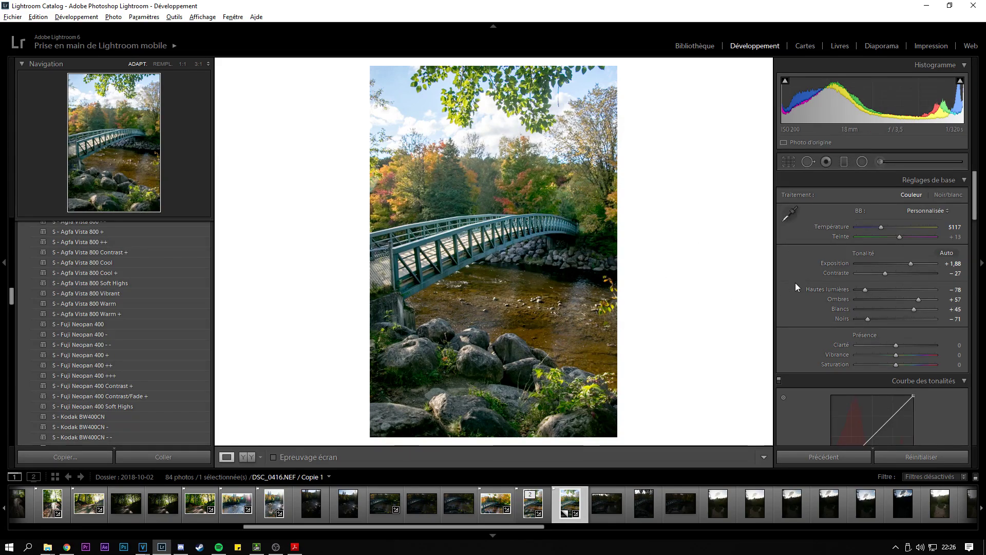
- Reset the photo's develop settings to compare with the original, and undo the reset
{"action": "left_click", "coordinate": [913, 460]}
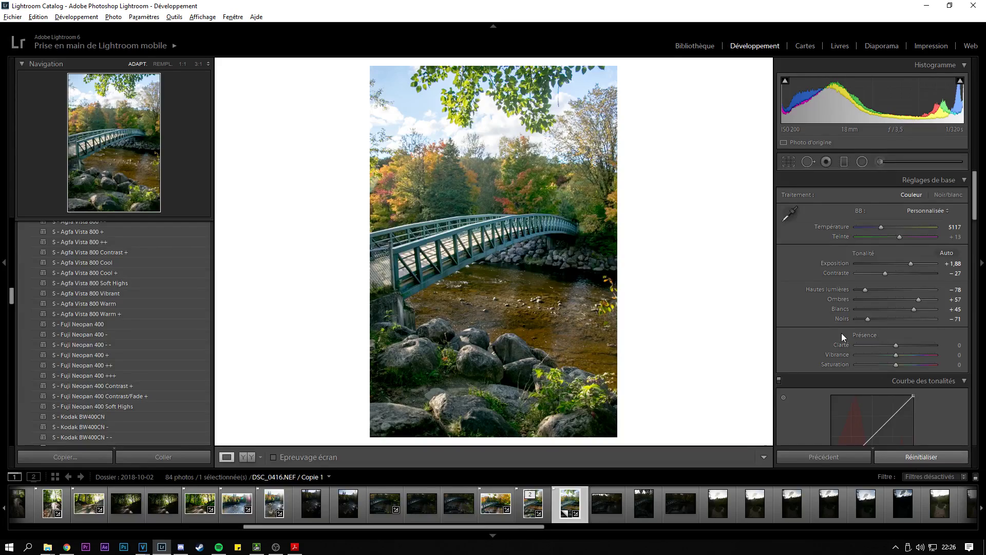
{"action": "key", "text": "ctrl+z"}
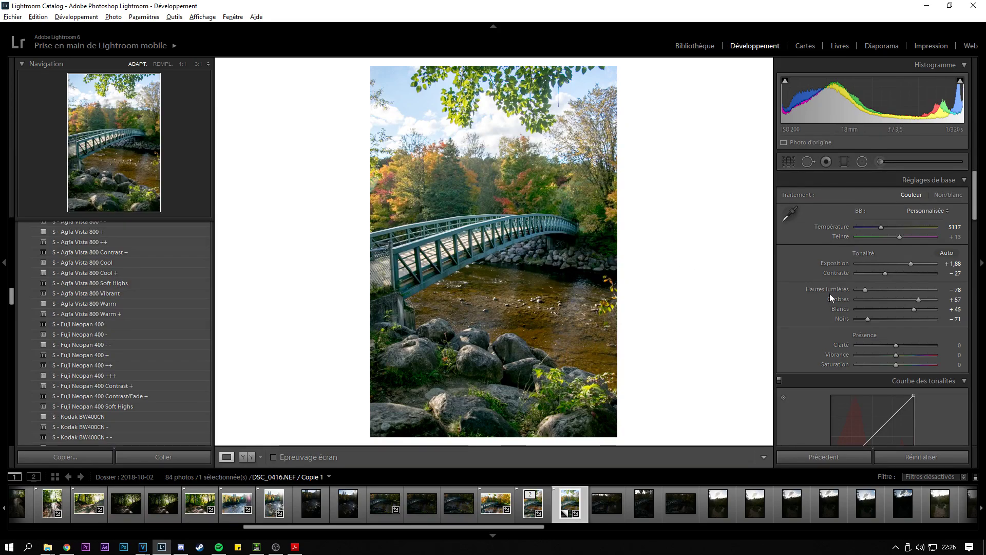
- Show the tone curve's RVB channel, look at its parametric region sliders and return to the point curve
{"action": "scroll", "coordinate": [829, 296], "scroll_direction": "down", "scroll_amount": 3}
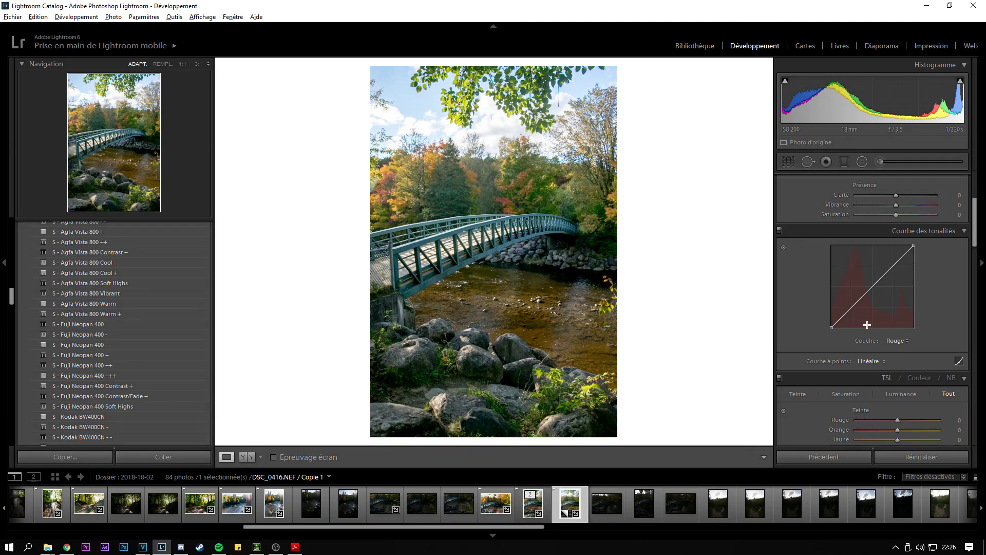
{"action": "left_click", "coordinate": [894, 341]}
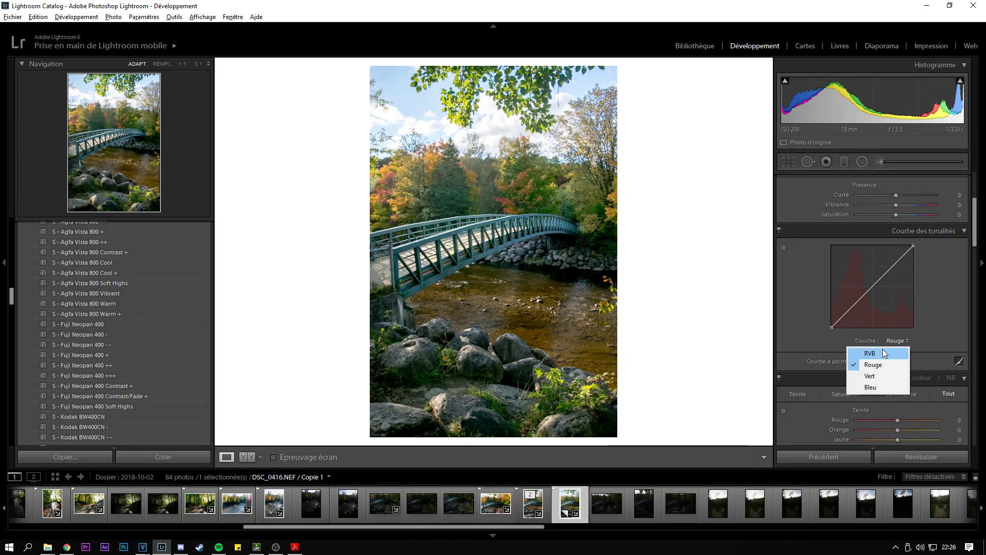
{"action": "left_click", "coordinate": [884, 352]}
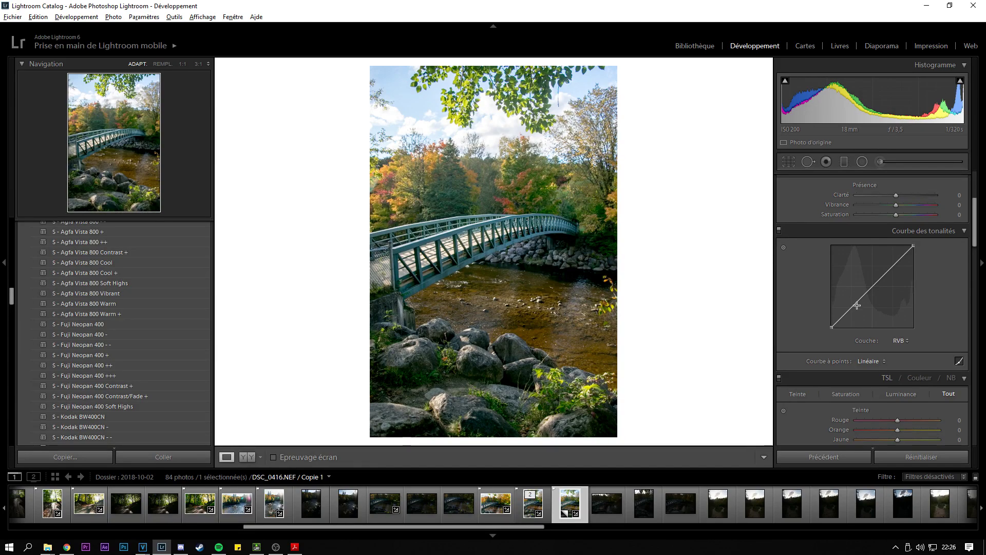
{"action": "left_click", "coordinate": [959, 361]}
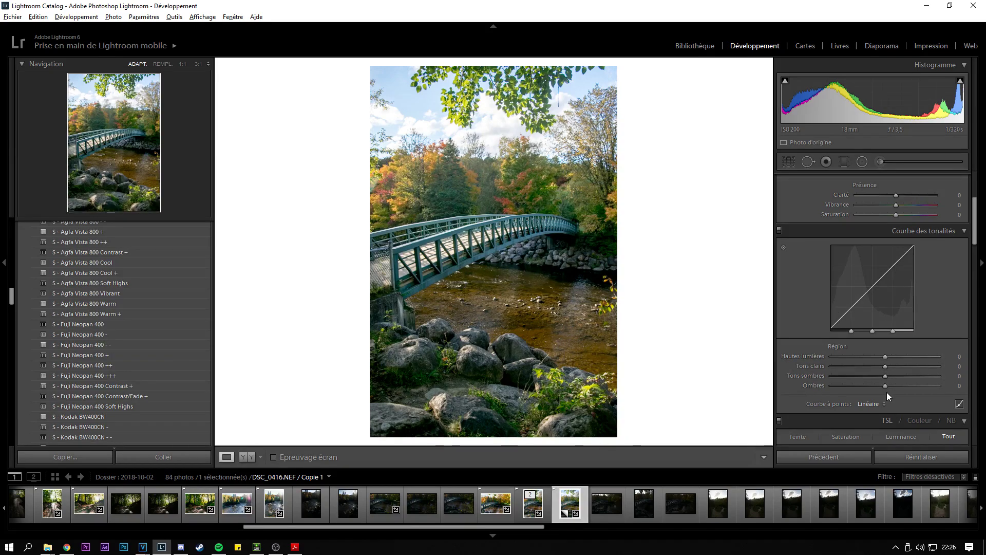
{"action": "left_click", "coordinate": [959, 404]}
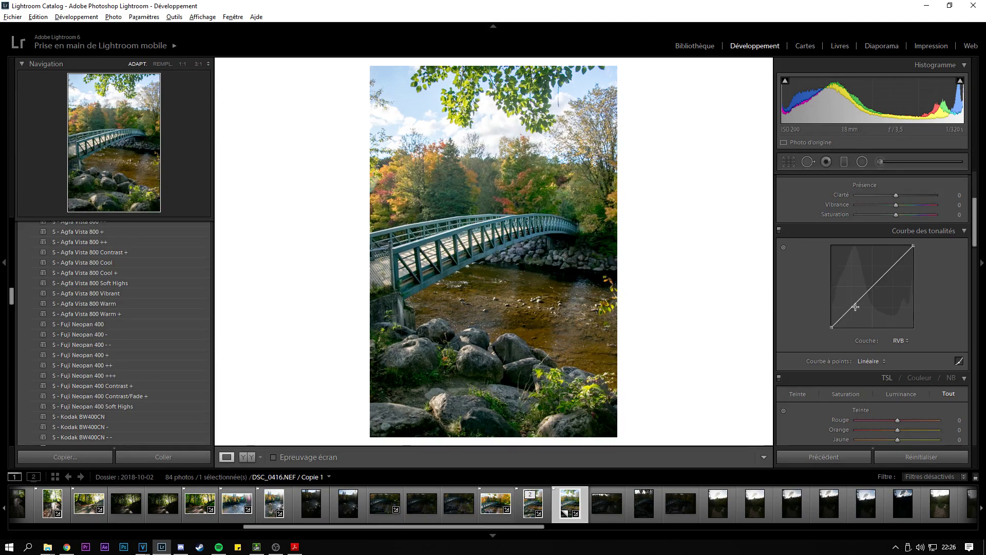
- Activate targeted adjustment for the tone curve and lower the RVB white point's output to 89,8 %
{"action": "left_click", "coordinate": [782, 248]}
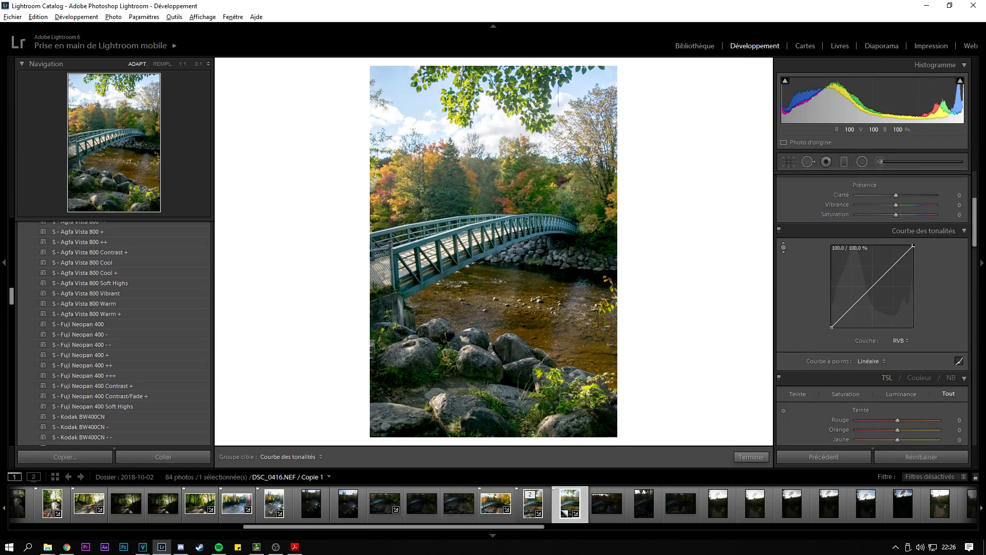
{"action": "key", "text": "Down"}
{"action": "key", "text": "Down"}
{"action": "key", "text": "Down"}
{"action": "key", "text": "Down"}
{"action": "key", "text": "Down"}
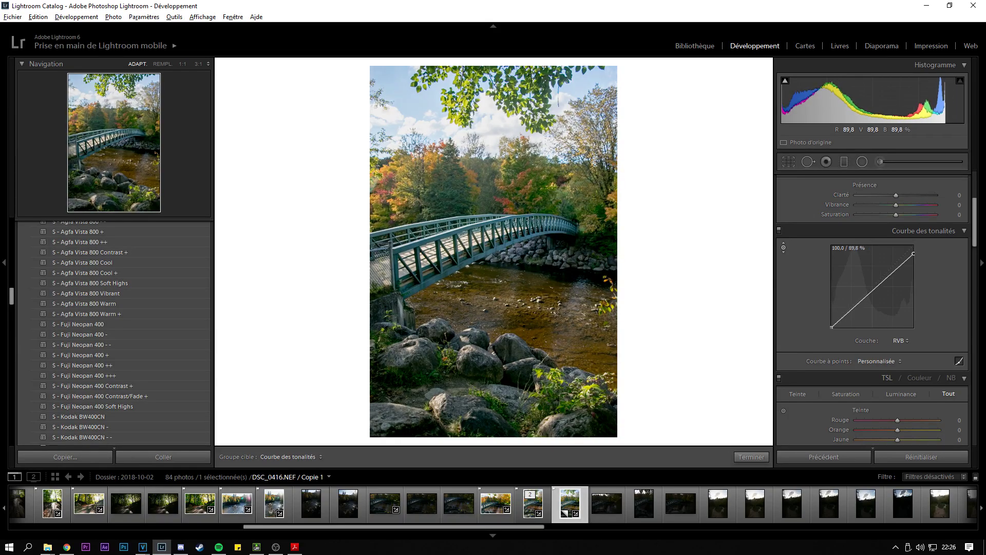
{"action": "key", "text": "Down"}
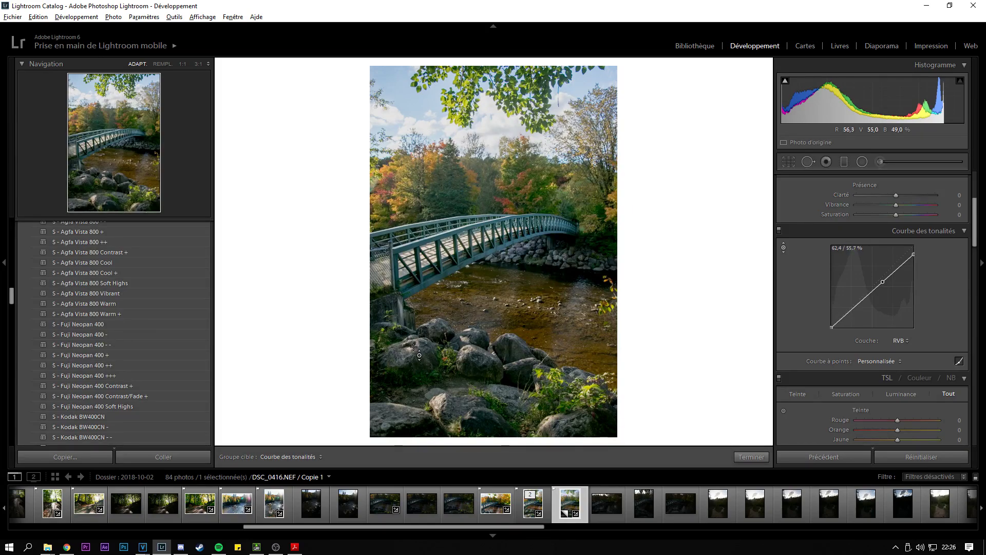
- Raise the RVB curve's upper midtones and slightly lower its shadows by targeted adjustment on the photo
{"action": "left_click_drag", "start_coordinate": [422, 257], "coordinate": [422, 247]}
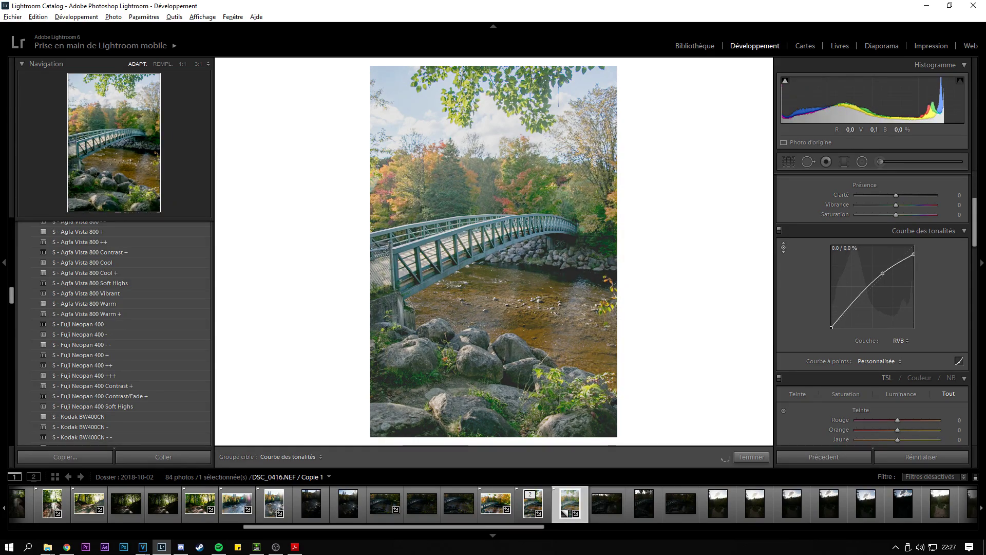
{"action": "left_click", "coordinate": [570, 277]}
{"action": "key", "text": "ctrl+z"}
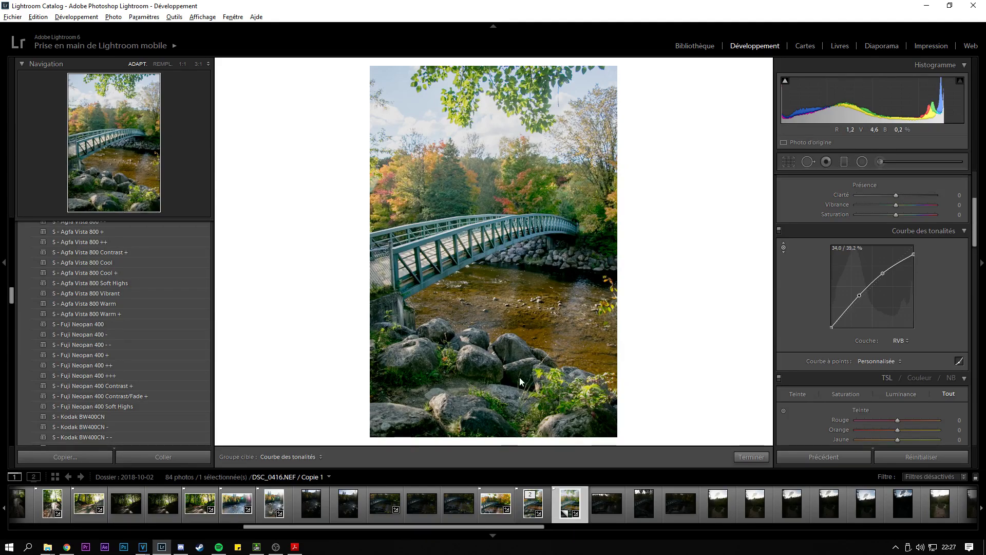
{"action": "mouse_move", "coordinate": [493, 426]}
{"action": "left_mouse_down"}
{"action": "mouse_move", "coordinate": [493, 436]}
{"action": "mouse_move", "coordinate": [493, 429]}
{"action": "left_mouse_up"}
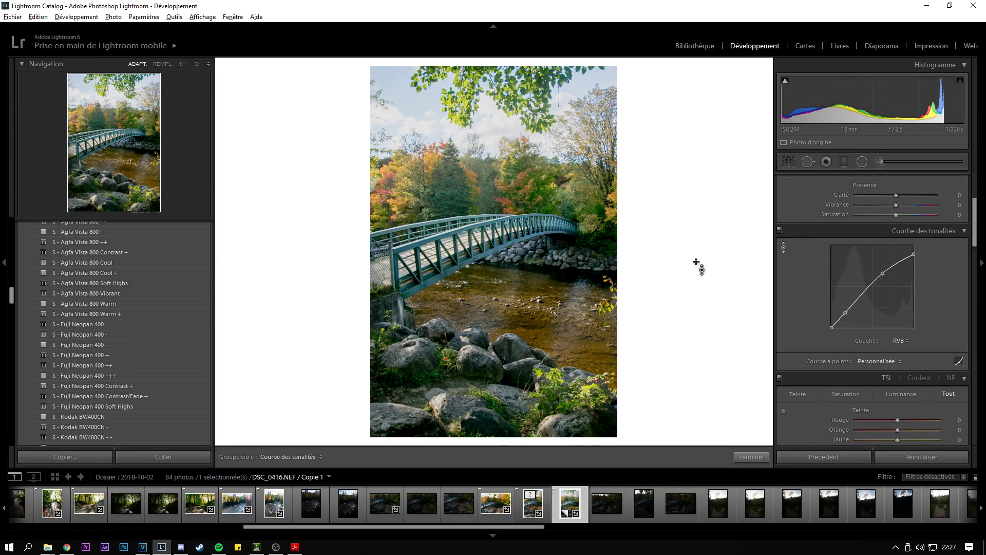
- Compare the photo with and without the tone curve, and raise the RVB curve's white point back to the maximum
{"action": "left_click", "coordinate": [780, 229]}
{"action": "left_click", "coordinate": [780, 229]}
{"action": "left_click", "coordinate": [780, 230]}
{"action": "left_click", "coordinate": [780, 229]}
{"action": "left_click", "coordinate": [780, 229]}
{"action": "left_click", "coordinate": [780, 229]}
{"action": "left_click_drag", "start_coordinate": [914, 253], "coordinate": [913, 246]}
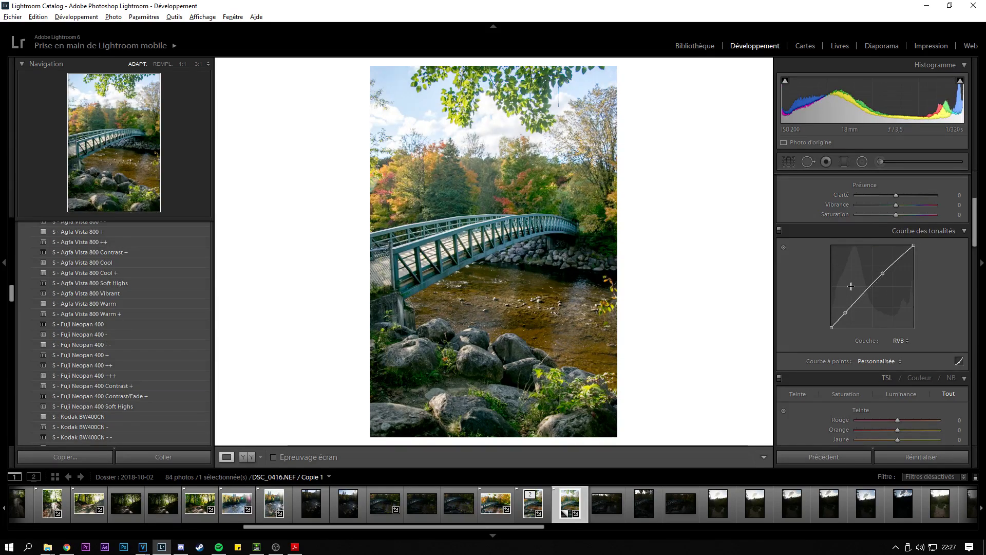
- Try raising the midtones of the Rouge channel curve to 53,7 % at 50,2 %, and flatten that curve
{"action": "left_click", "coordinate": [888, 358]}
{"action": "left_click", "coordinate": [905, 340]}
{"action": "left_click", "coordinate": [905, 341]}
{"action": "left_click", "coordinate": [860, 363]}
{"action": "left_click_drag", "start_coordinate": [849, 309], "coordinate": [872, 283]}
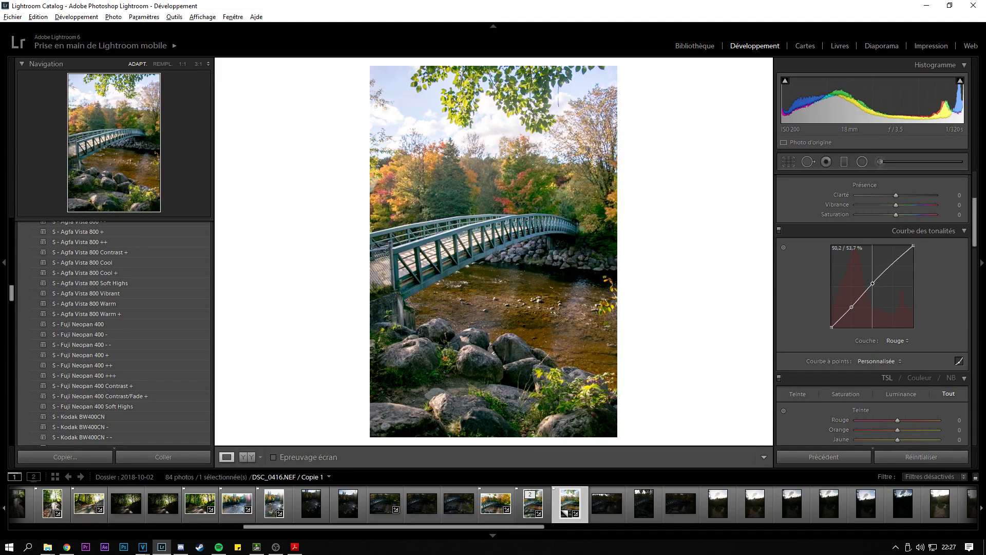
{"action": "right_click", "coordinate": [872, 284]}
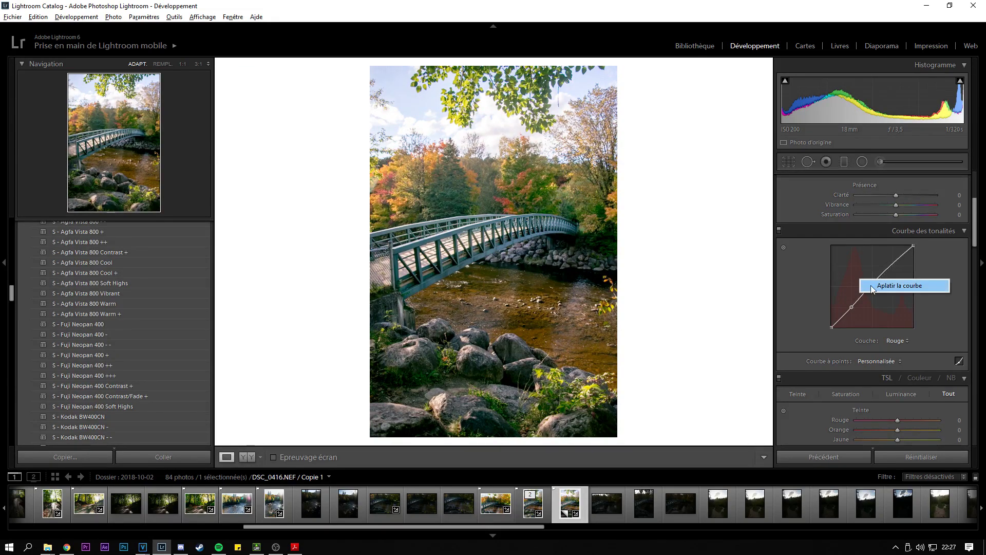
{"action": "left_click", "coordinate": [919, 286]}
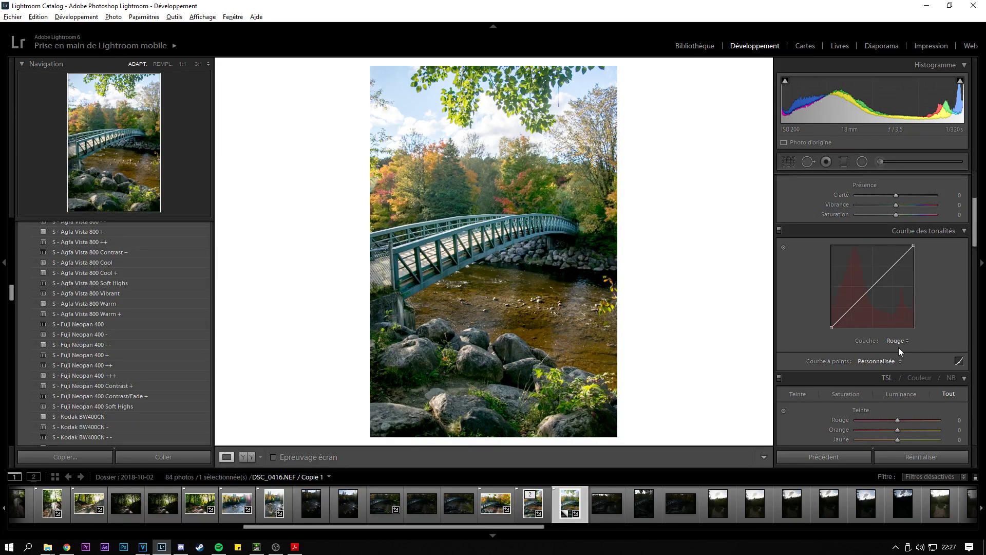
- Apply the eliotbw_curves point curve, try an exposure of +2,08 and undo the exposure change
{"action": "left_click", "coordinate": [877, 362]}
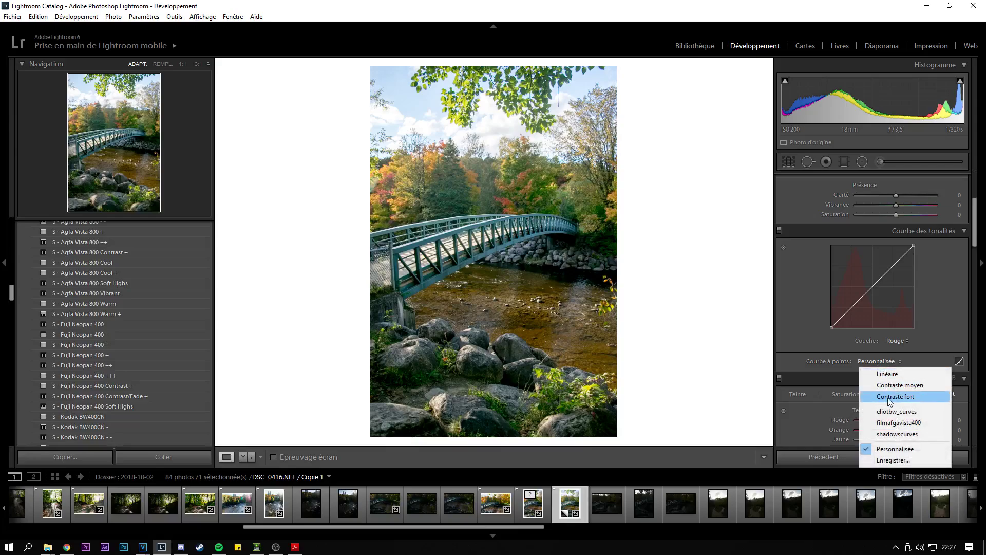
{"action": "left_click", "coordinate": [896, 411]}
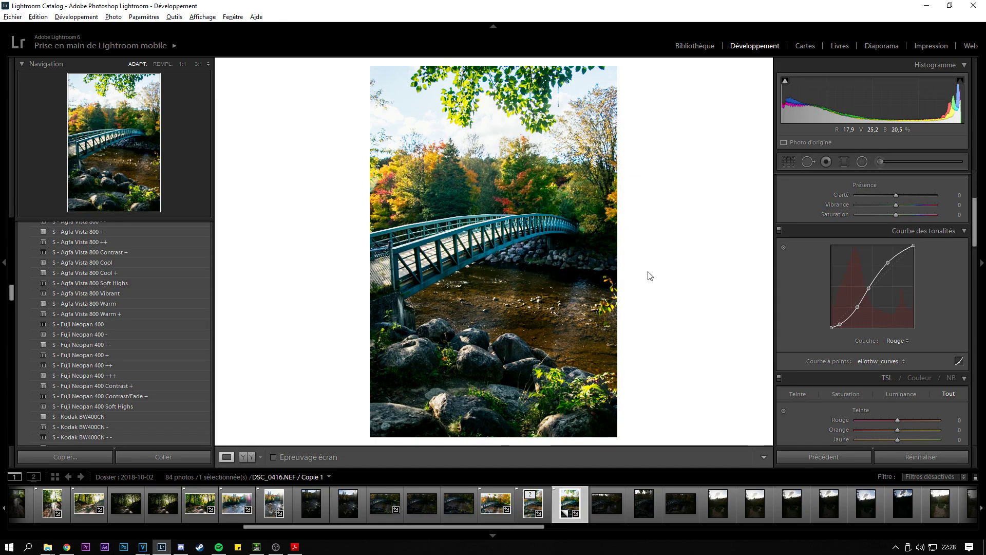
{"action": "scroll", "coordinate": [810, 293], "scroll_direction": "up", "scroll_amount": 3}
{"action": "mouse_move", "coordinate": [903, 264]}
{"action": "left_mouse_down"}
{"action": "mouse_move", "coordinate": [894, 261]}
{"action": "mouse_move", "coordinate": [912, 260]}
{"action": "left_mouse_up"}
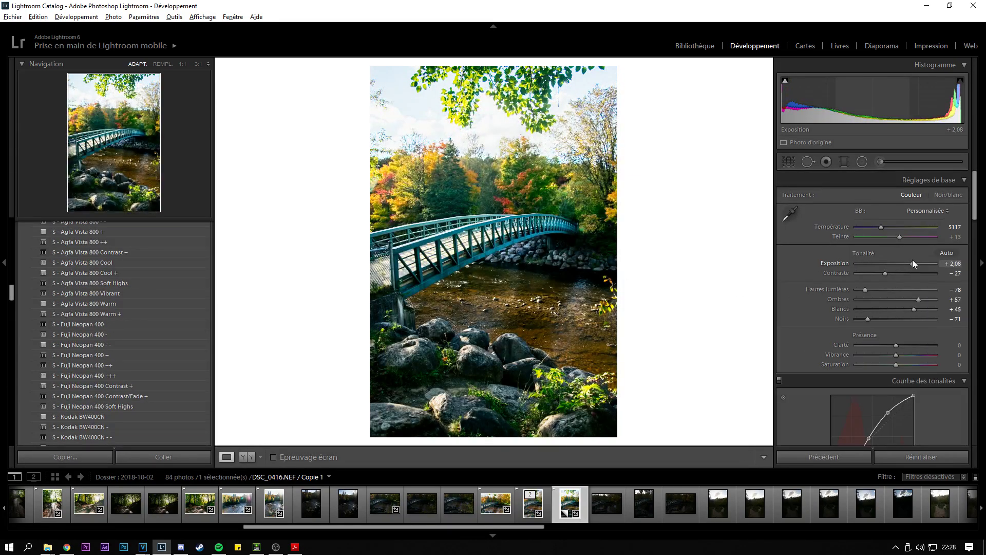
{"action": "key", "text": "ctrl+z"}
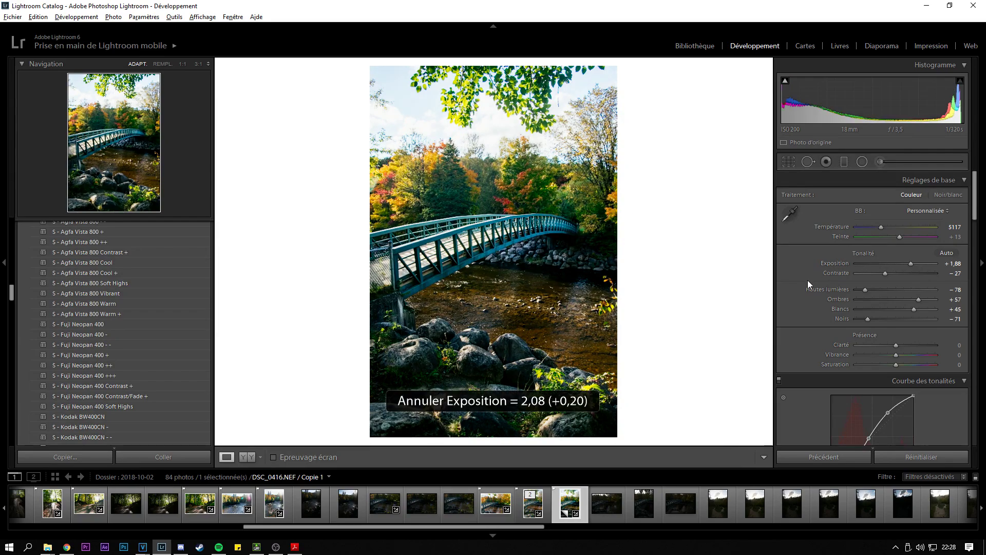
- Set the tone curve's point curve preset to Linéaire
{"action": "scroll", "coordinate": [836, 307], "scroll_direction": "down", "scroll_amount": 5}
{"action": "left_click", "coordinate": [886, 285]}
{"action": "left_click", "coordinate": [882, 297]}
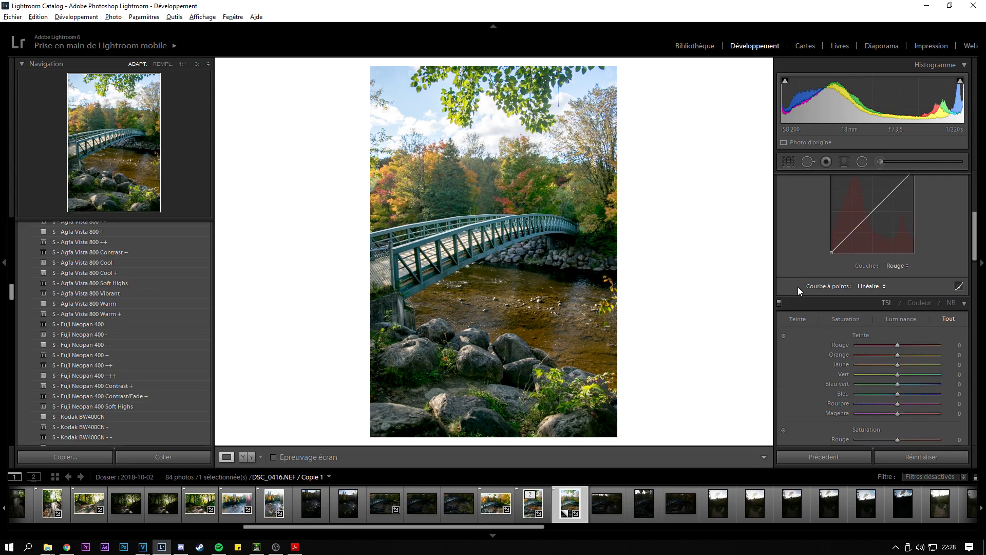
- Try shifting the Vert hue in the TSL adjustments and reset it to 0
{"action": "scroll", "coordinate": [786, 295], "scroll_direction": "down", "scroll_amount": 3}
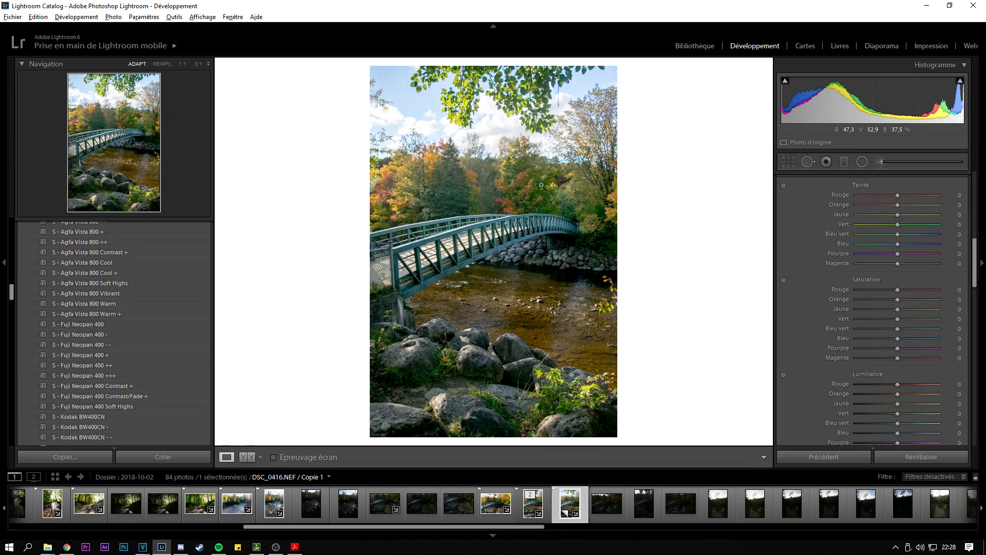
{"action": "left_click_drag", "start_coordinate": [866, 224], "coordinate": [919, 226]}
{"action": "left_click_drag", "start_coordinate": [890, 221], "coordinate": [897, 223]}
{"action": "double_click", "coordinate": [897, 223]}
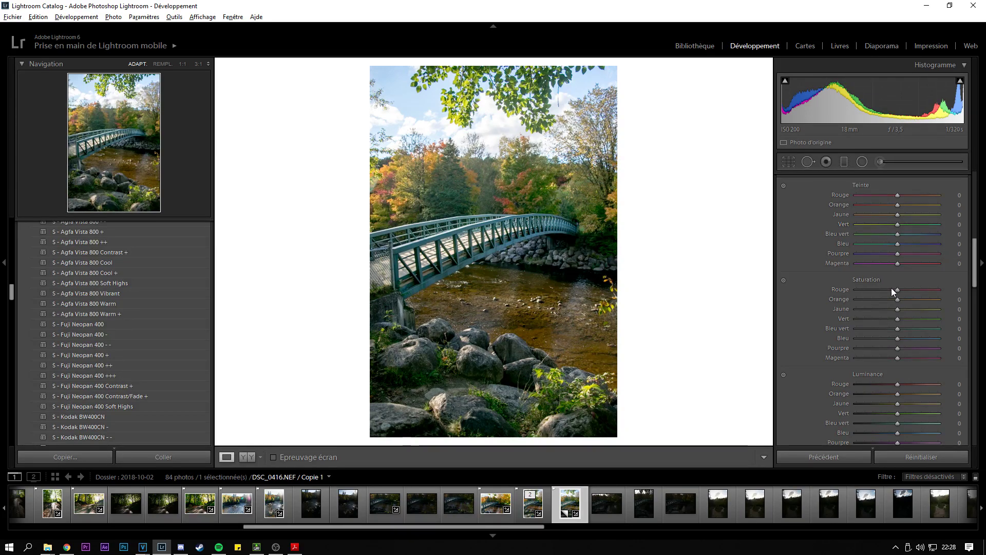
- Set TSL adjustments including hue Jaune −20, Bleu vert +40 and saturation Rouge +36, Orange +70, Jaune +60, Vert −39, and compare with and without them
{"action": "mouse_move", "coordinate": [897, 318]}
{"action": "left_mouse_down"}
{"action": "mouse_move", "coordinate": [943, 320]}
{"action": "mouse_move", "coordinate": [852, 312]}
{"action": "mouse_move", "coordinate": [898, 321]}
{"action": "left_mouse_up"}
{"action": "mouse_move", "coordinate": [901, 414]}
{"action": "left_mouse_down"}
{"action": "mouse_move", "coordinate": [936, 413]}
{"action": "mouse_move", "coordinate": [870, 413]}
{"action": "mouse_move", "coordinate": [900, 412]}
{"action": "left_mouse_up"}
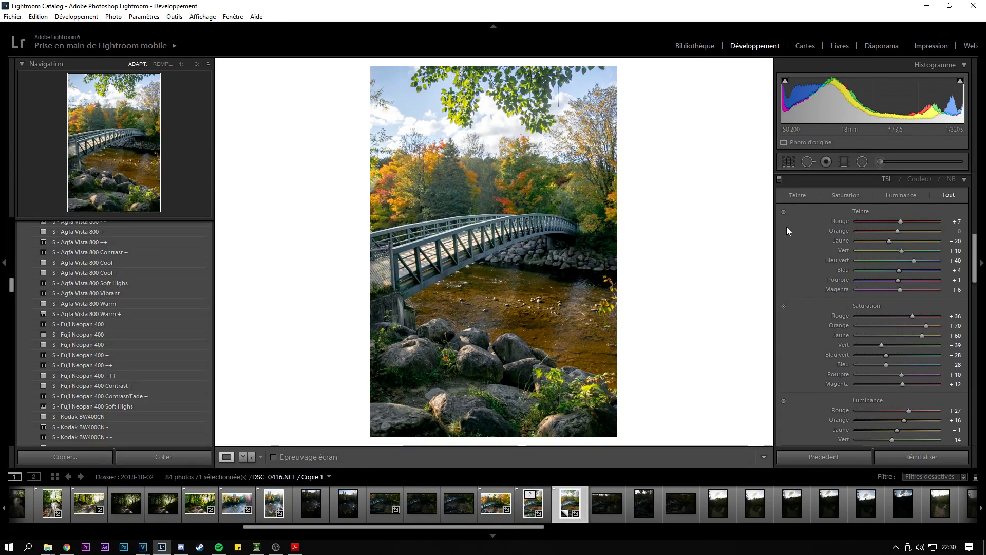
{"action": "left_click", "coordinate": [778, 180]}
{"action": "left_click", "coordinate": [779, 180]}
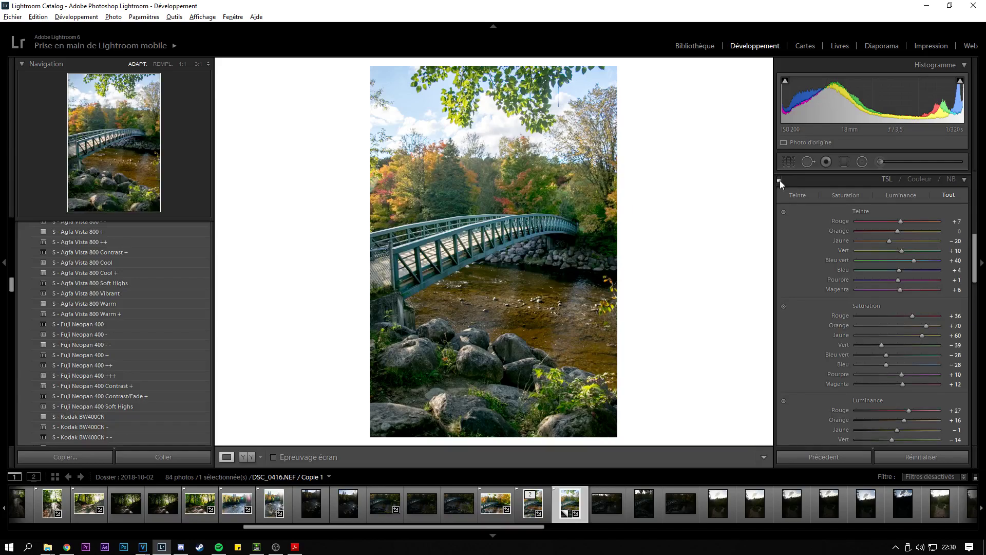
{"action": "left_click", "coordinate": [780, 180]}
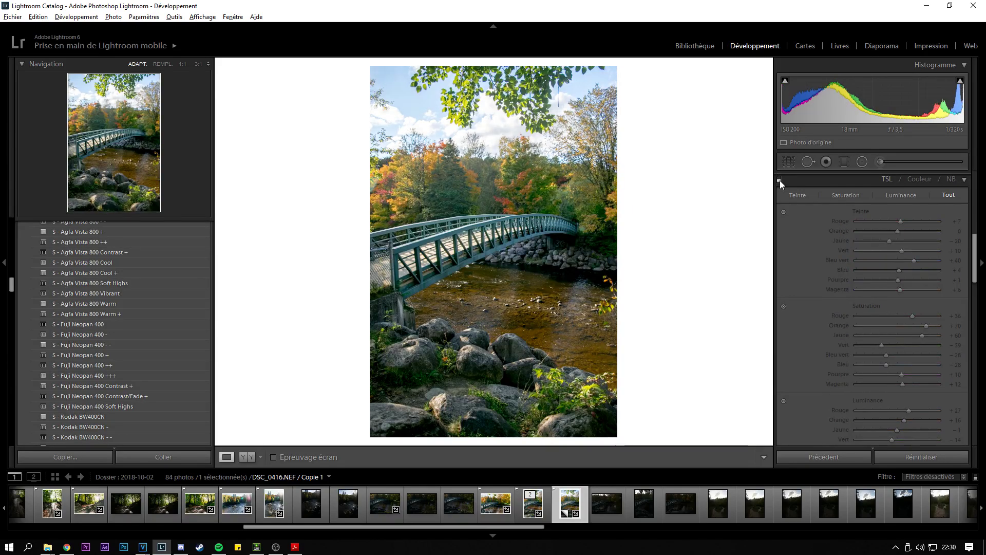
{"action": "left_click", "coordinate": [780, 180]}
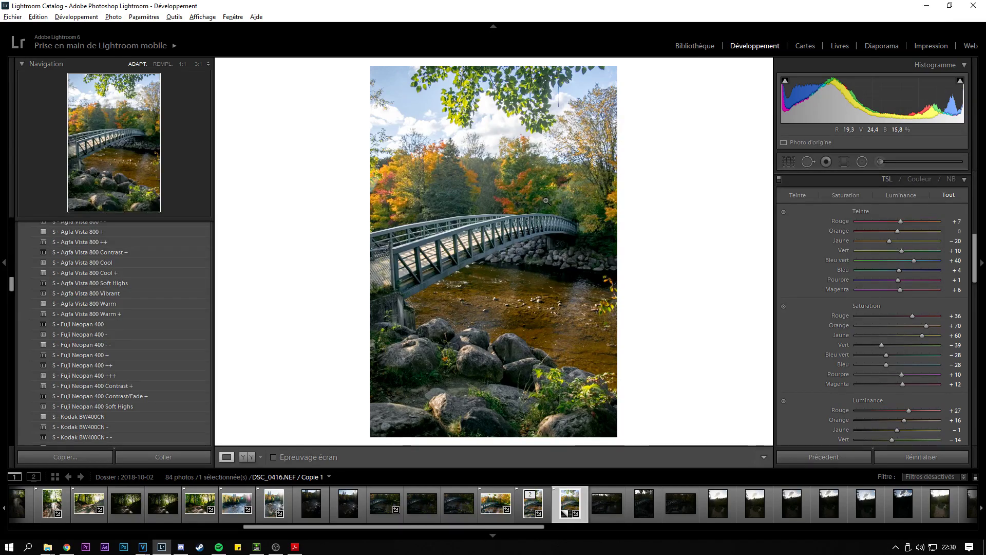
- Try split-toning the highlights with saturation 100 and hue 189, and reset both values
{"action": "scroll", "coordinate": [845, 290], "scroll_direction": "down", "scroll_amount": 5}
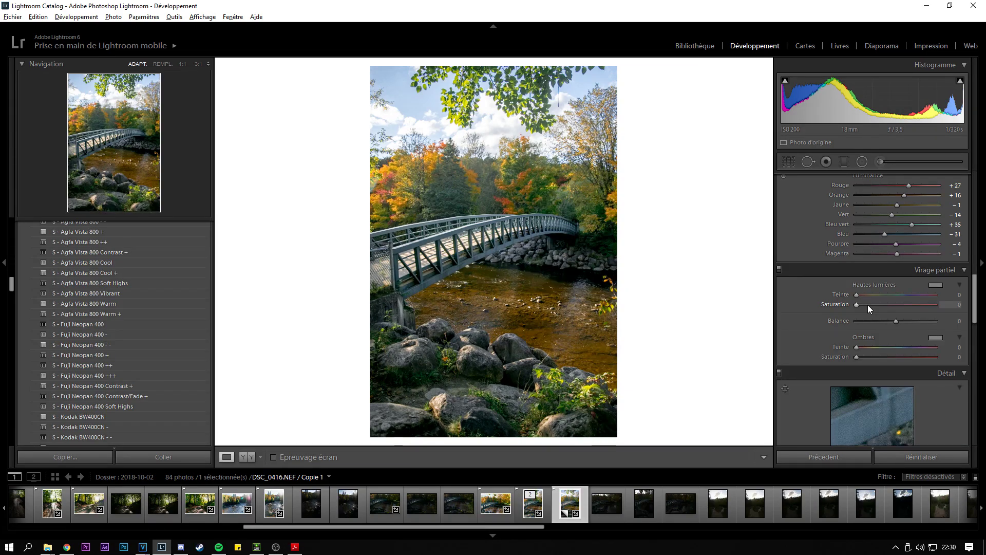
{"action": "left_click_drag", "start_coordinate": [867, 304], "coordinate": [923, 347]}
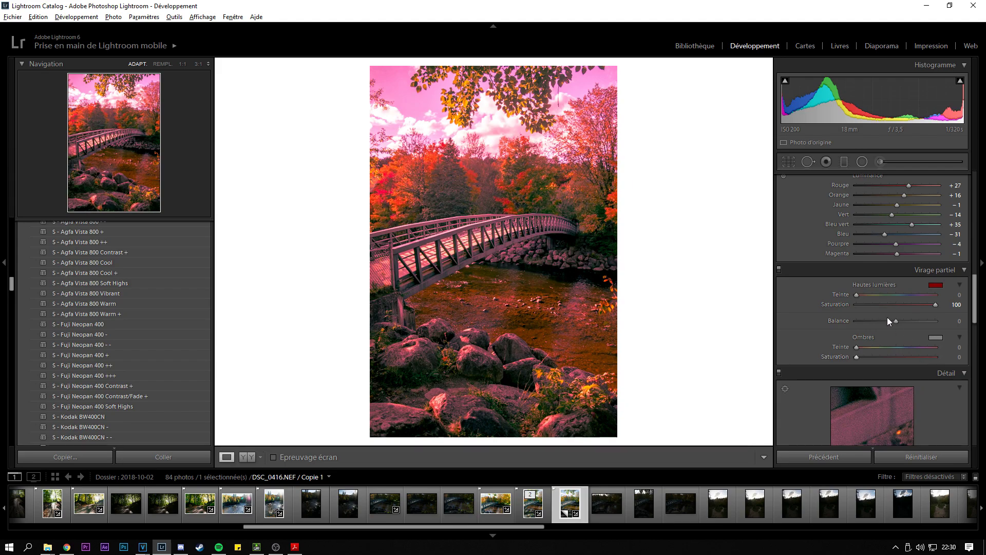
{"action": "mouse_move", "coordinate": [895, 294]}
{"action": "left_mouse_down"}
{"action": "mouse_move", "coordinate": [938, 294]}
{"action": "mouse_move", "coordinate": [899, 294]}
{"action": "left_mouse_up"}
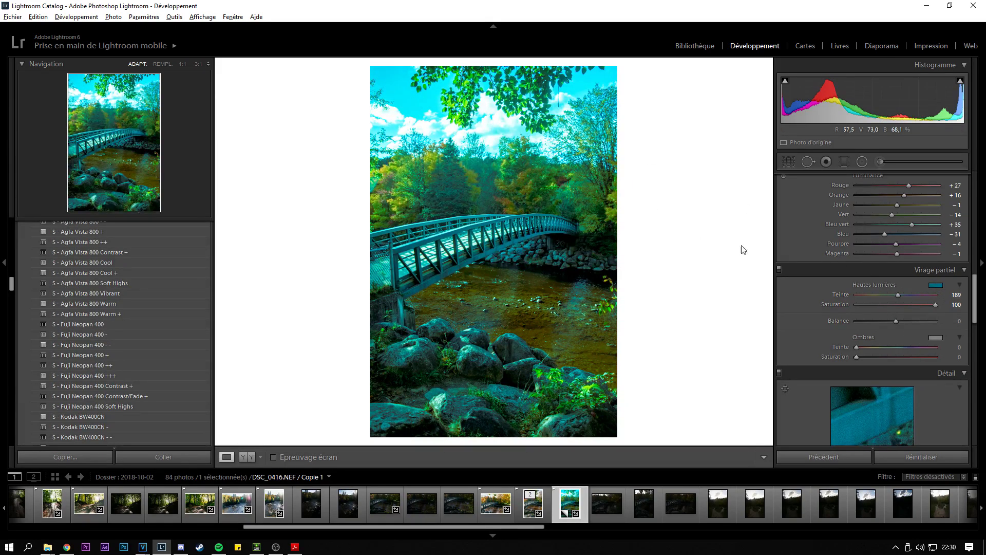
{"action": "double_click", "coordinate": [873, 294]}
{"action": "double_click", "coordinate": [825, 306]}
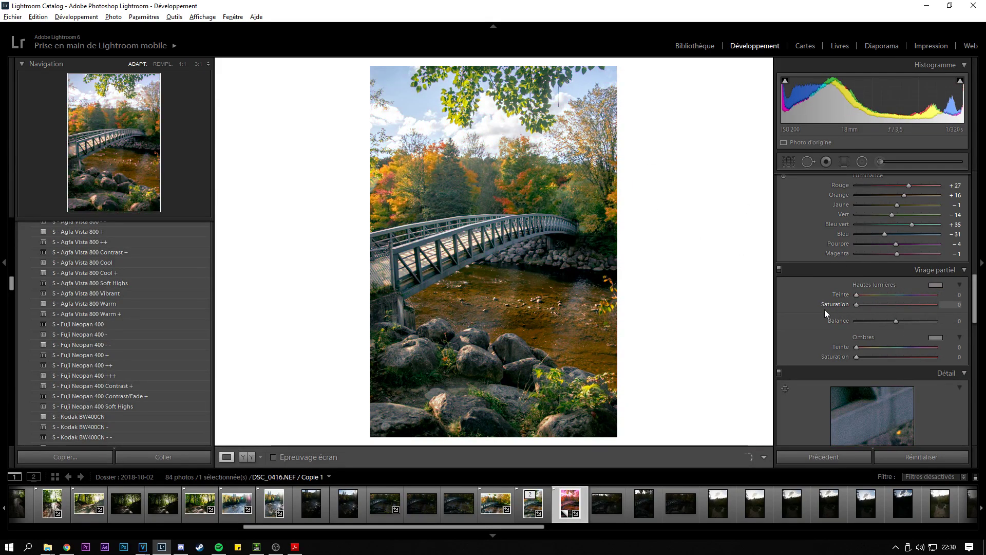
- Set split toning to hue 44, saturation 4 for shadows and hue 320, saturation 7 for highlights, and compare the photo with and without it
{"action": "left_click_drag", "start_coordinate": [919, 359], "coordinate": [859, 352]}
{"action": "left_click", "coordinate": [865, 304]}
{"action": "left_click_drag", "start_coordinate": [867, 295], "coordinate": [904, 304]}
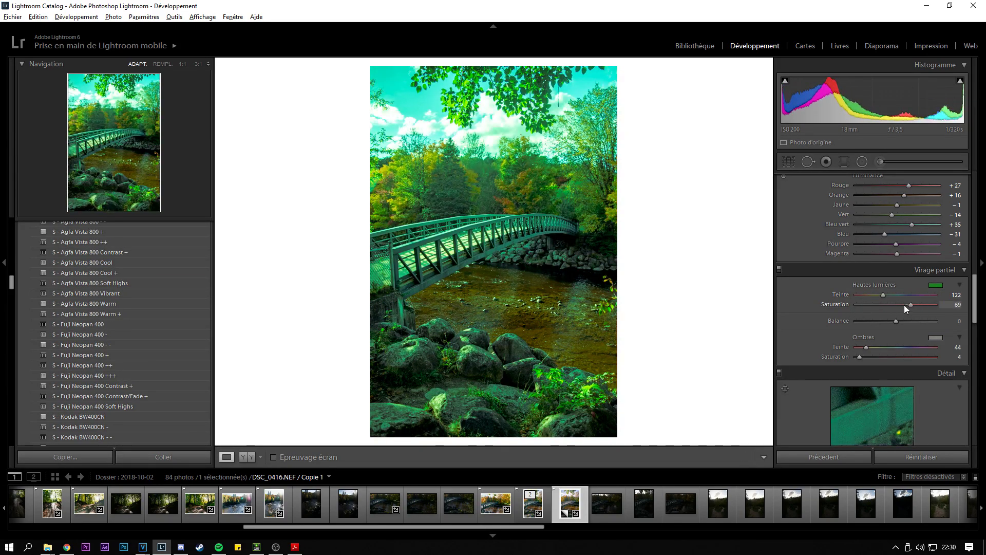
{"action": "left_click", "coordinate": [928, 298]}
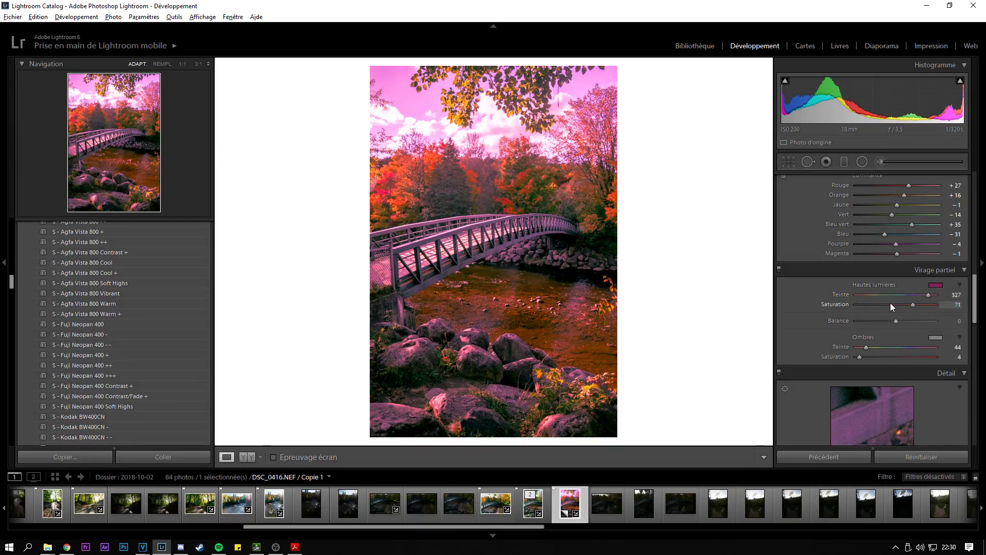
{"action": "left_click", "coordinate": [926, 297]}
{"action": "left_click", "coordinate": [852, 305]}
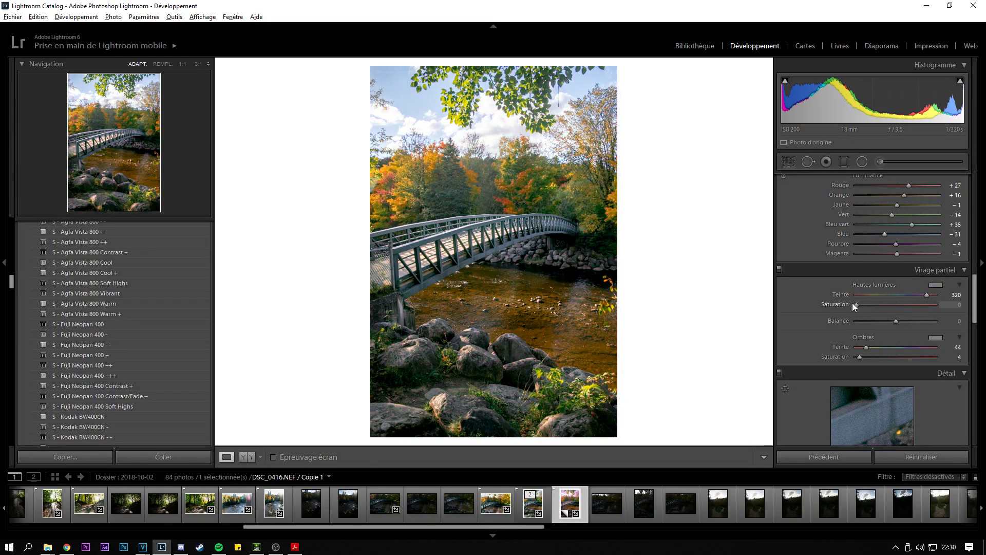
{"action": "left_click_drag", "start_coordinate": [858, 306], "coordinate": [862, 306]}
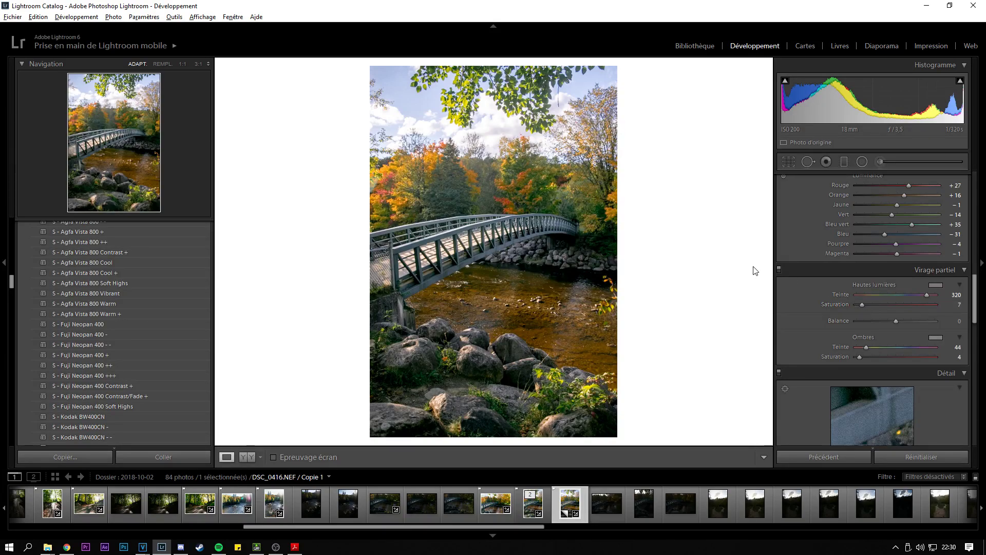
{"action": "left_click", "coordinate": [778, 268]}
{"action": "left_click", "coordinate": [779, 268]}
- Set the camera calibration to red primary hue −29, green primary hue +39 and saturation +83, and blue primary hue −9 and saturation +21
{"action": "scroll", "coordinate": [836, 319], "scroll_direction": "down", "scroll_amount": 3}
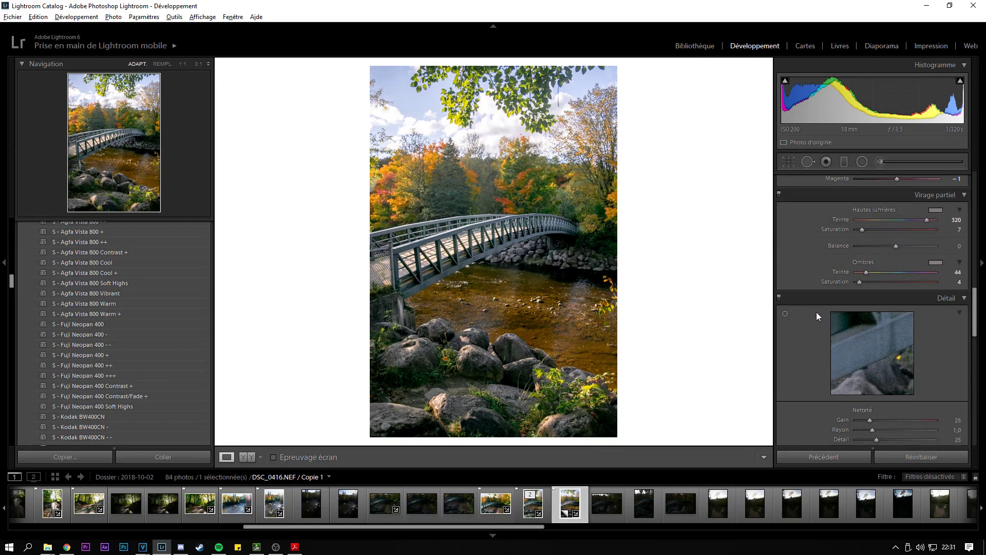
{"action": "scroll", "coordinate": [816, 313], "scroll_direction": "down", "scroll_amount": 12}
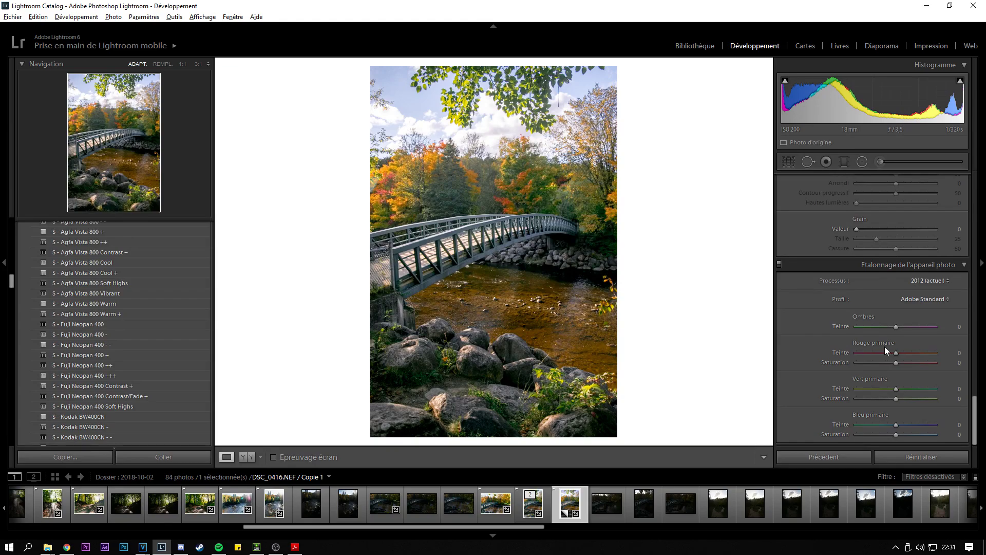
{"action": "left_click_drag", "start_coordinate": [944, 350], "coordinate": [853, 429]}
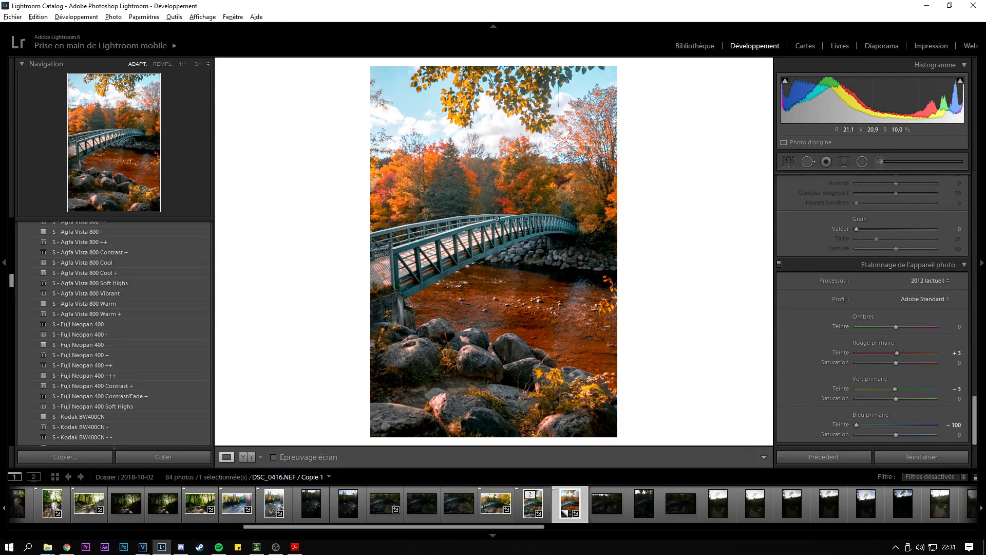
{"action": "left_click_drag", "start_coordinate": [870, 427], "coordinate": [895, 426]}
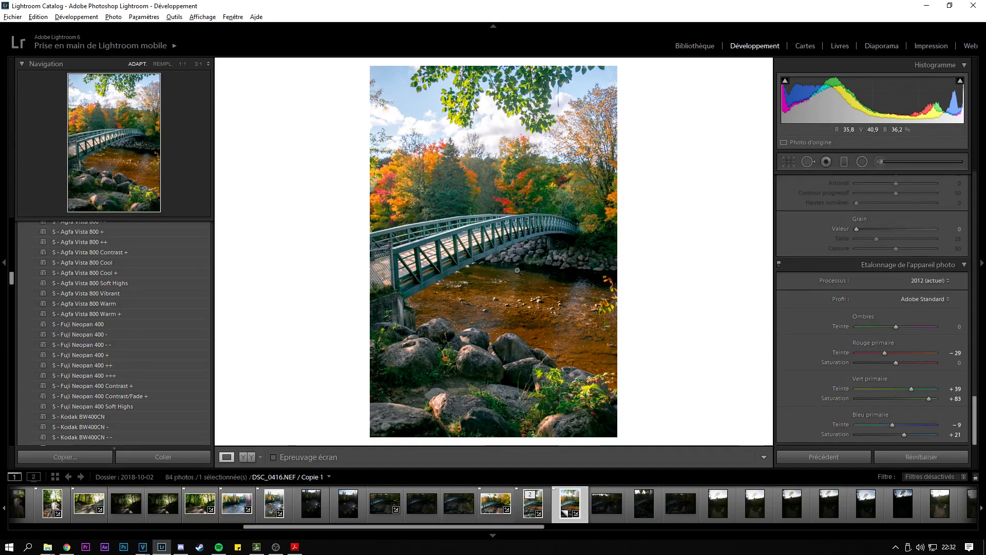
- Compare the photo with and without the camera calibration adjustments, leaving them enabled
{"action": "left_click", "coordinate": [779, 263]}
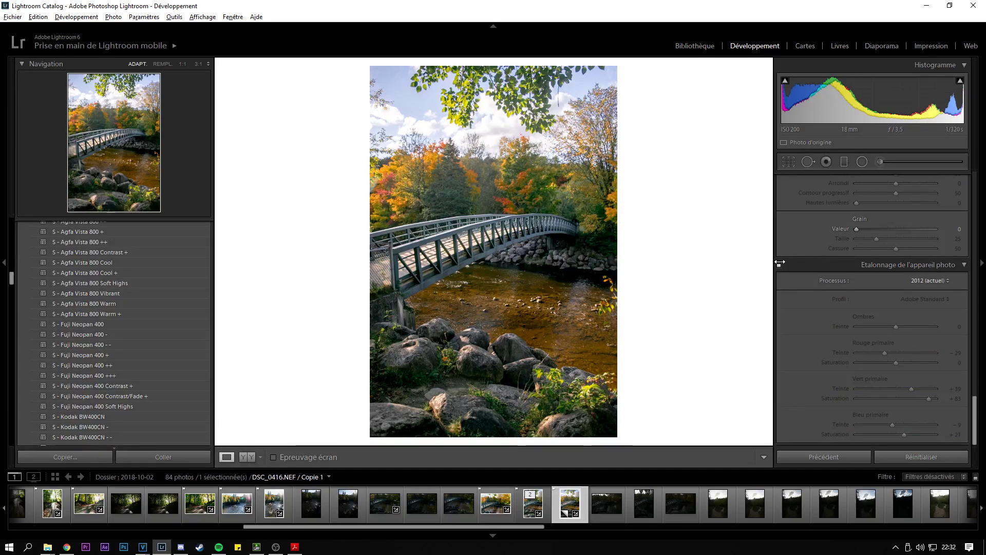
{"action": "left_click", "coordinate": [779, 262]}
{"action": "left_click", "coordinate": [779, 262]}
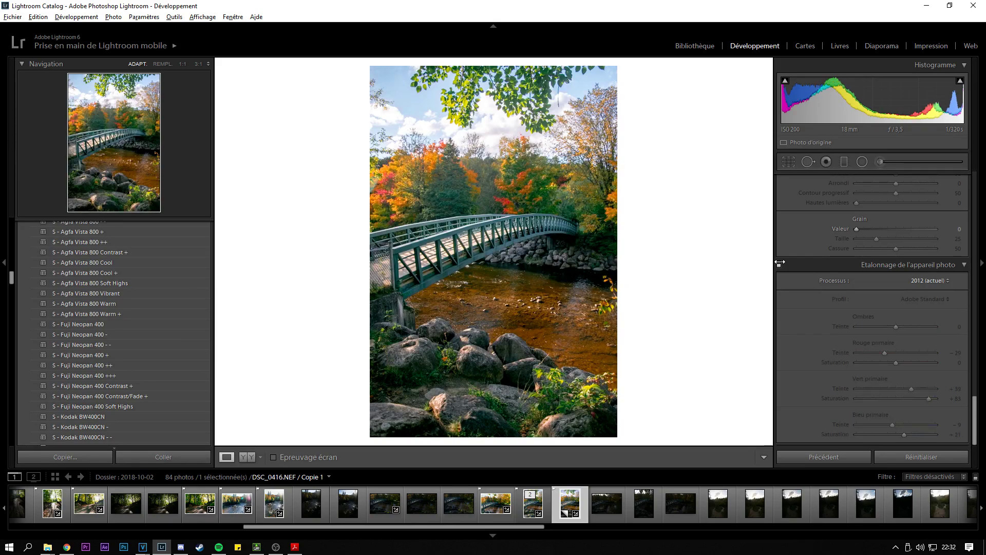
{"action": "left_click", "coordinate": [779, 262]}
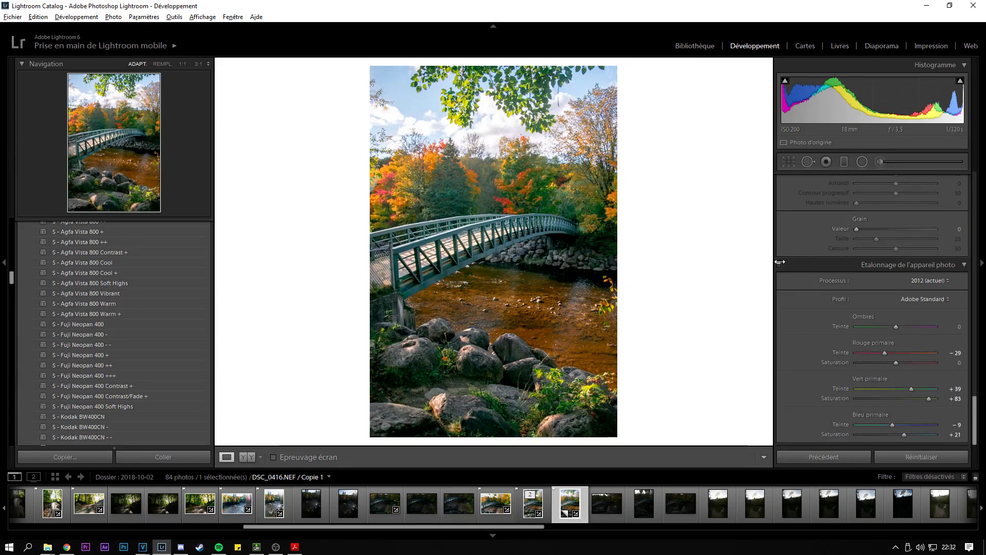